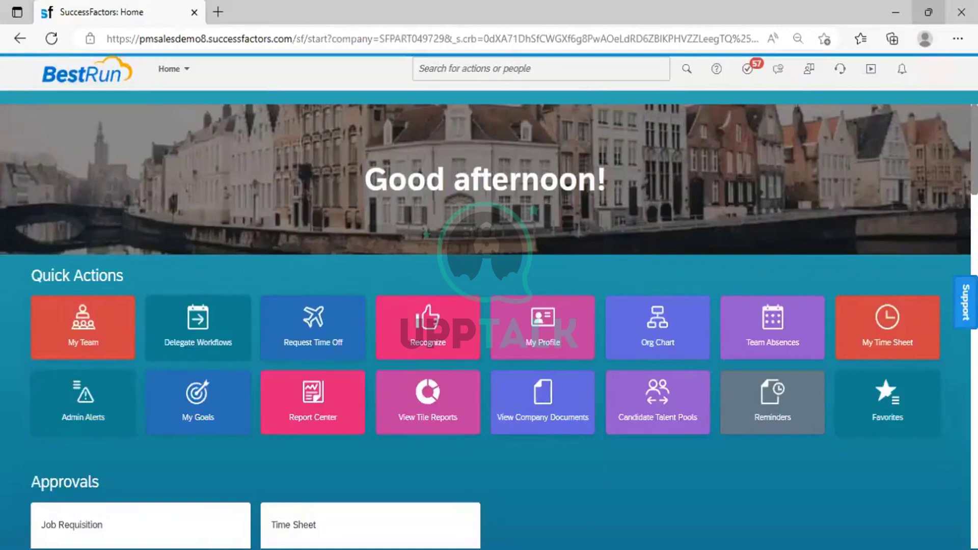
Examine the home page's Quick Actions, Approvals, For You Today and Organizational Updates sections.
scroll(489, 306, down, 3)
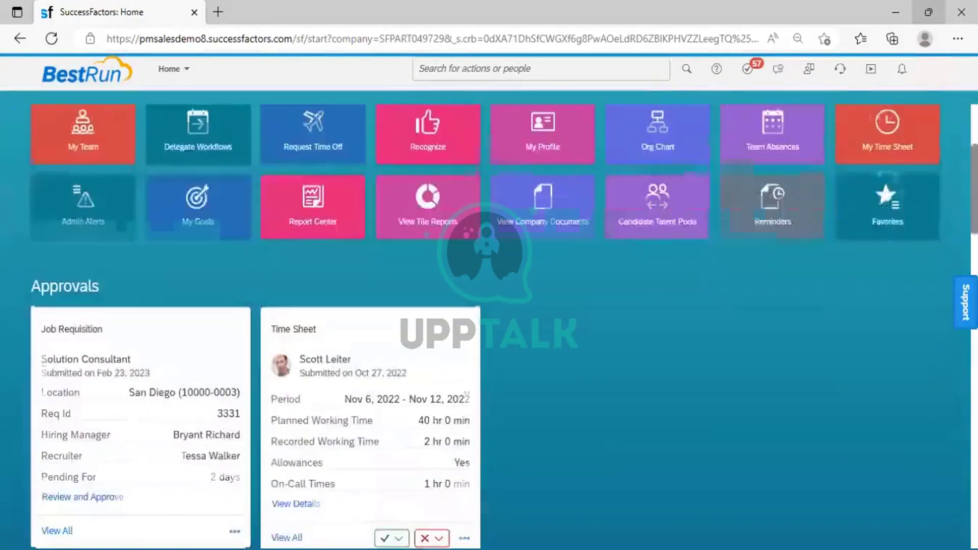
scroll(489, 306, down, 3)
scroll(489, 326, up, 2)
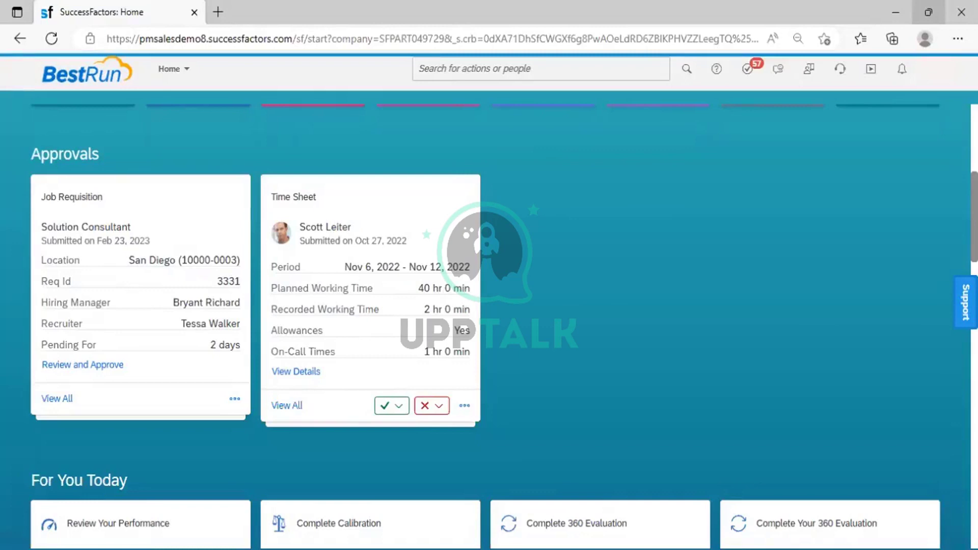
scroll(505, 326, down, 5)
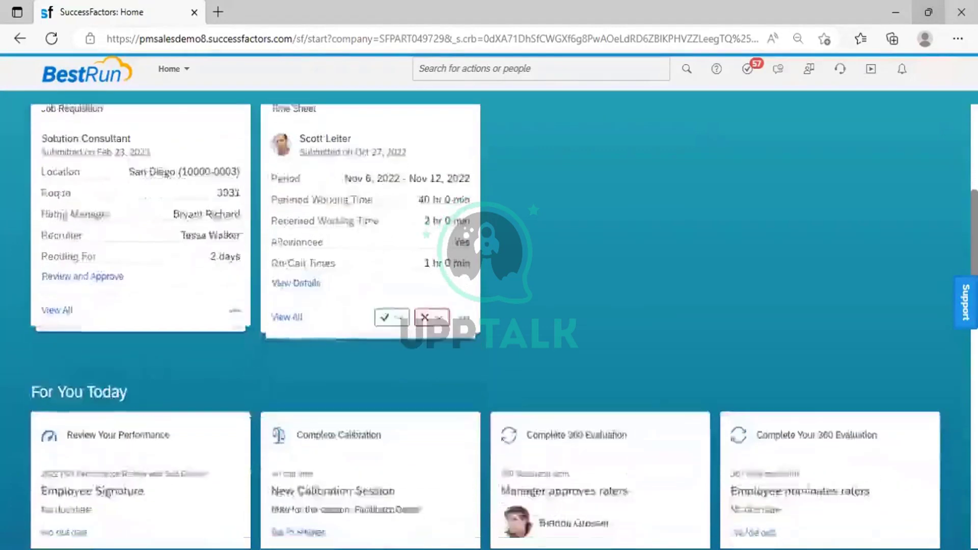
scroll(504, 326, down, 10)
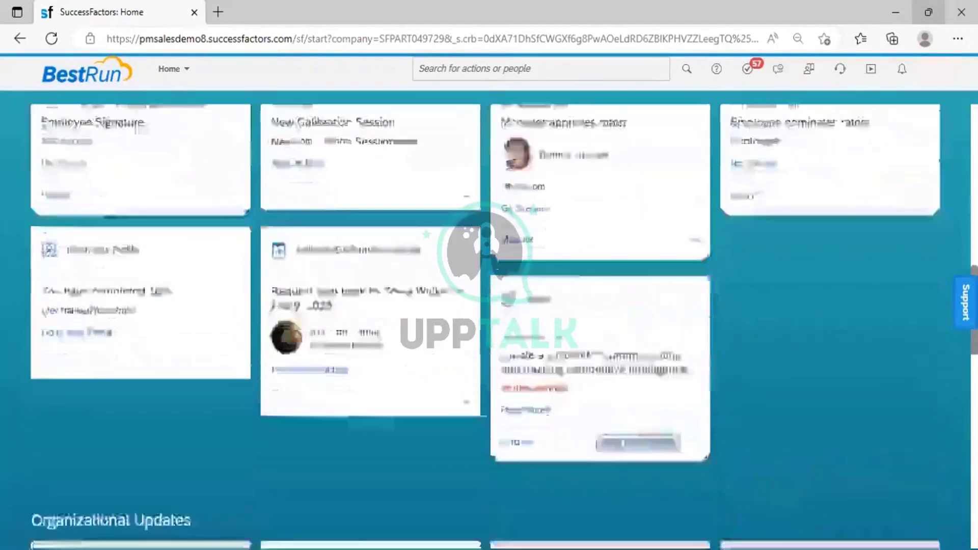
scroll(504, 326, up, 7)
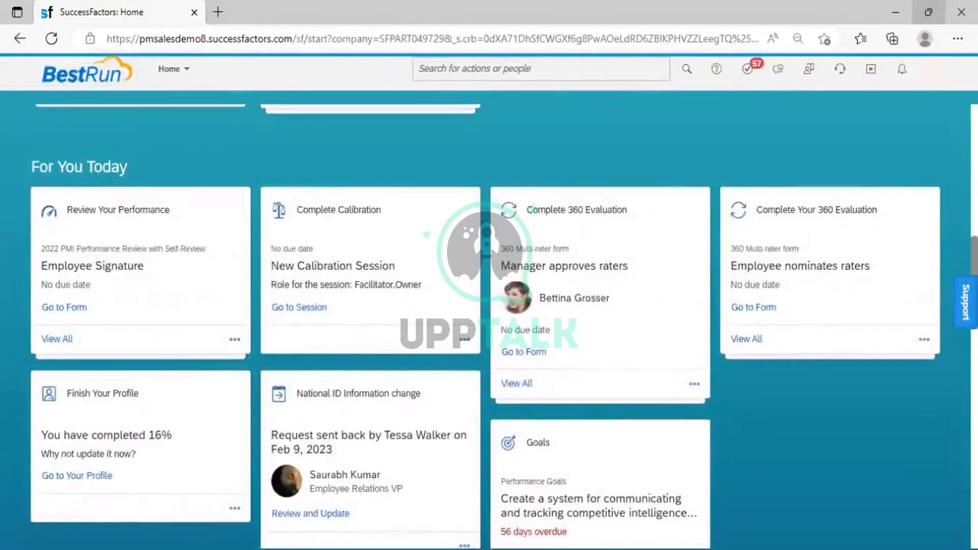
scroll(505, 326, up, 2)
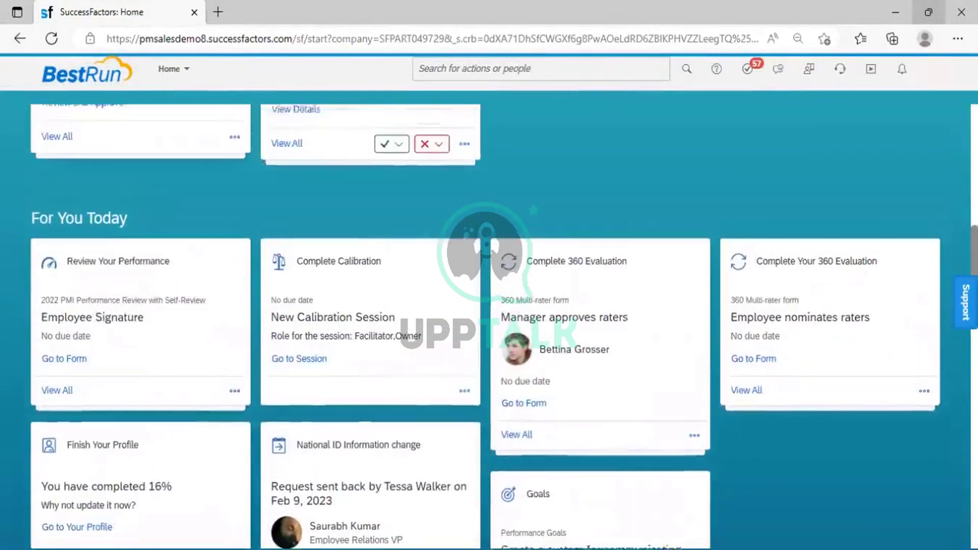
scroll(505, 326, up, 8)
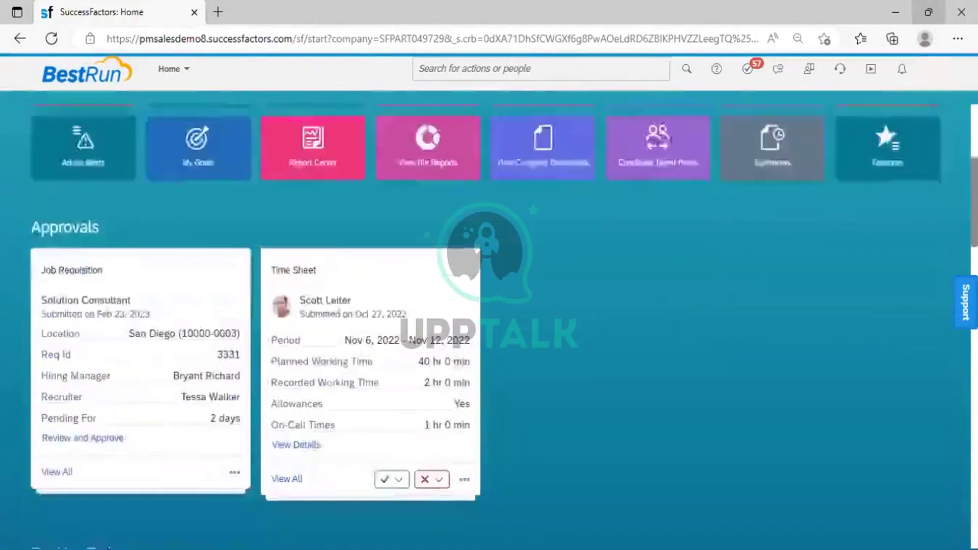
scroll(408, 66, up, 3)
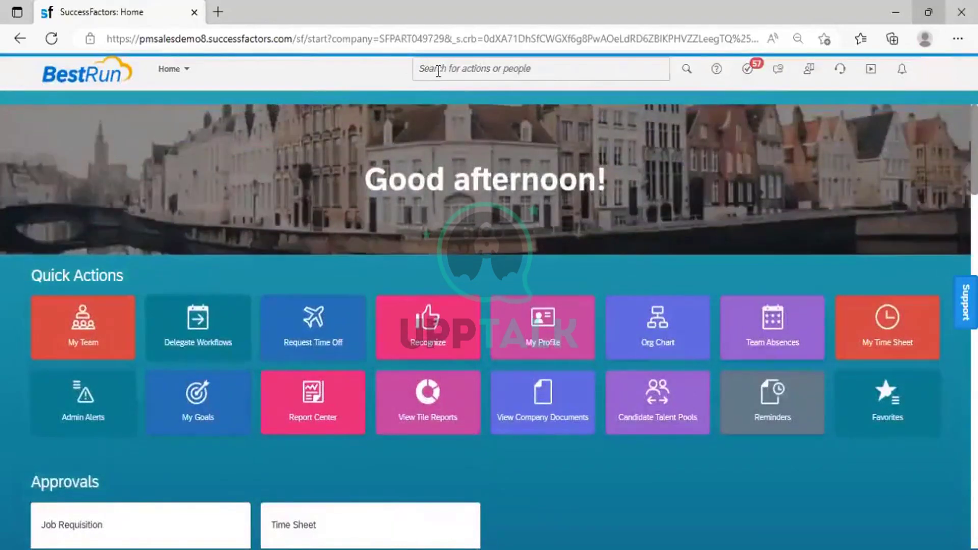
Search the actions and people search for employees by a first name, and clear the search.
click(438, 71)
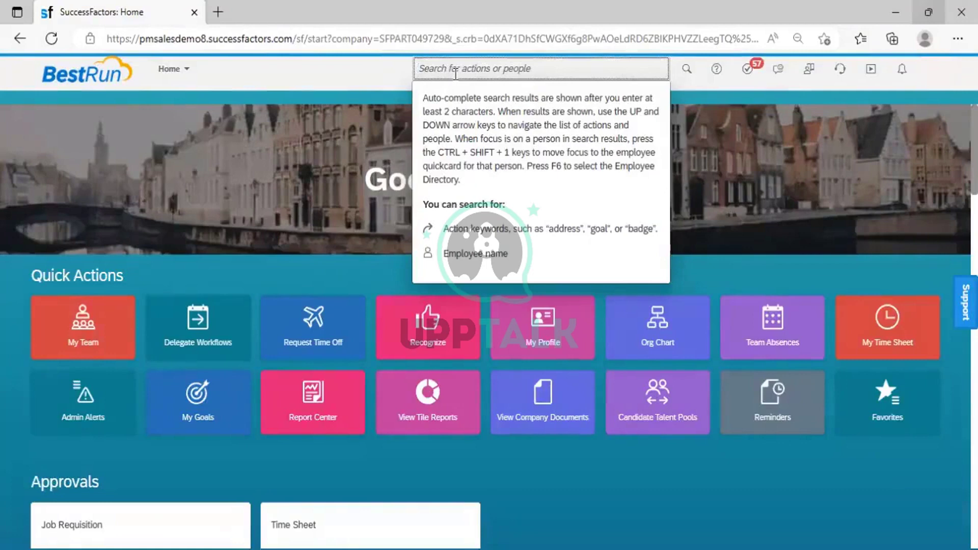
text(Alex)
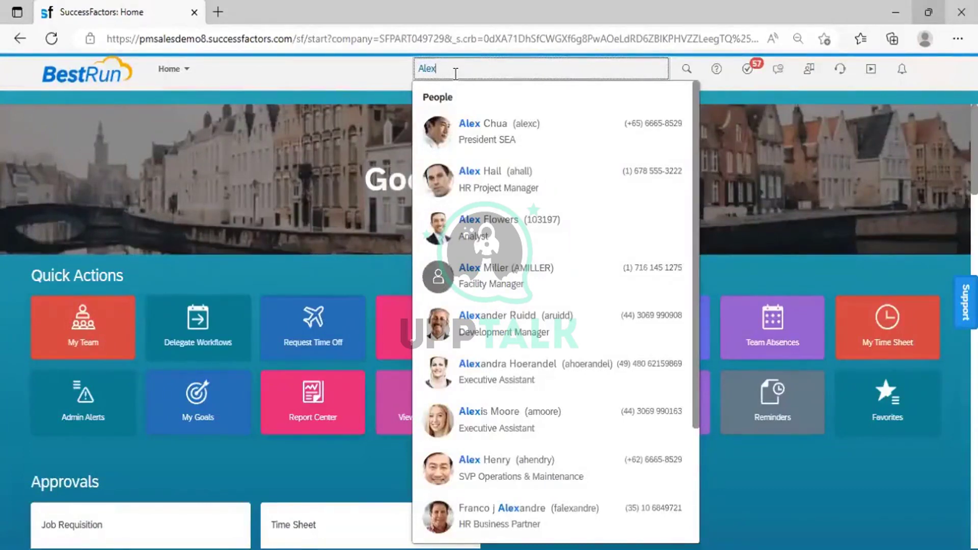
key(BackSpace)
key(BackSpace)
key(BackSpace)
key(BackSpace)
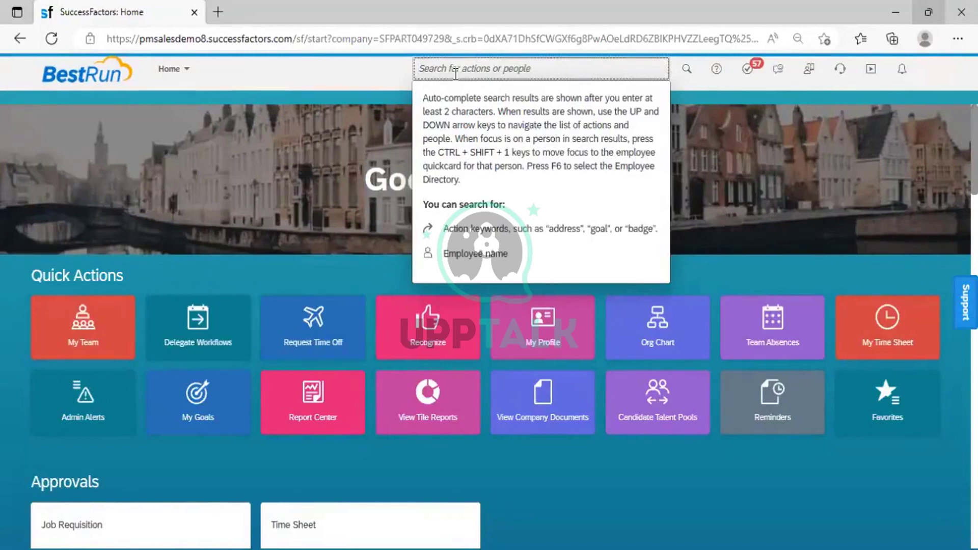
Search for the "Manage data" action in the global search.
text(M)
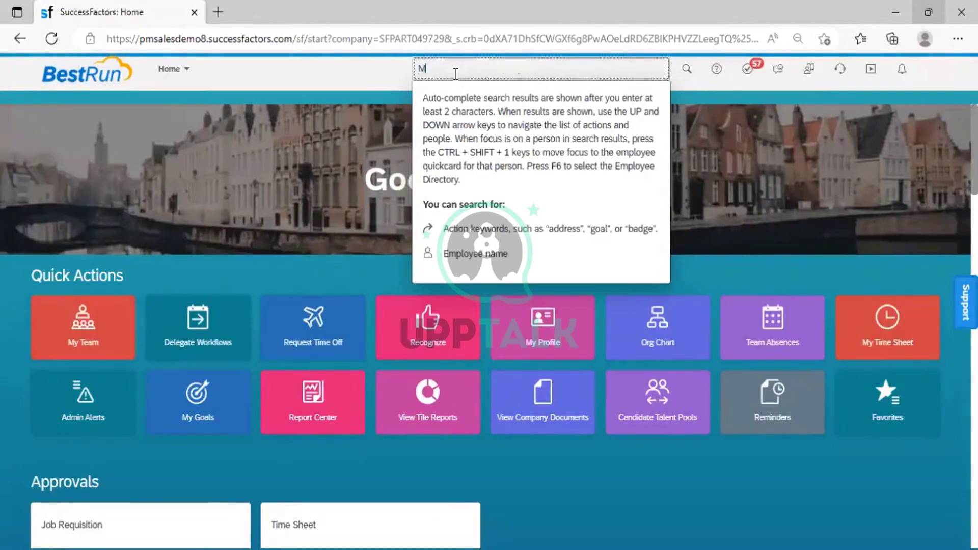
text(anage )
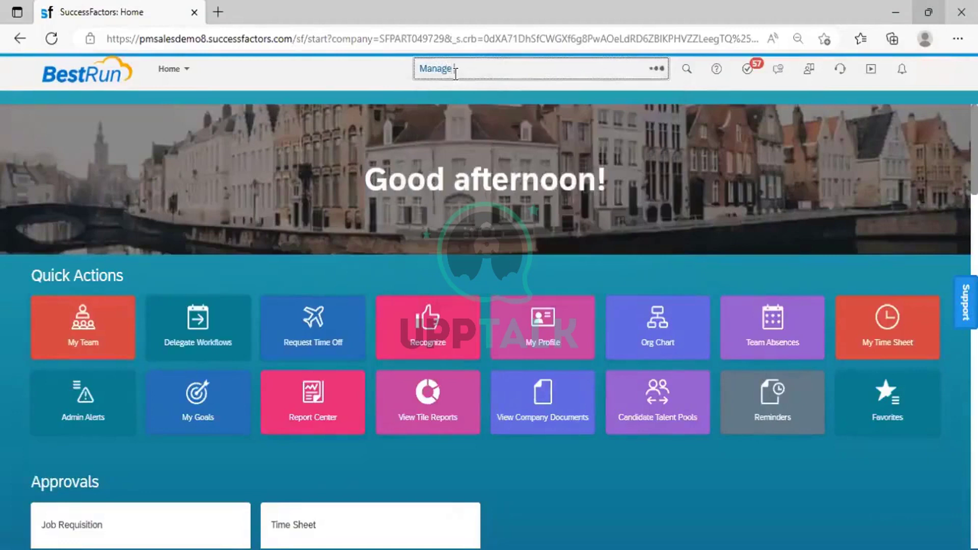
text(Data)
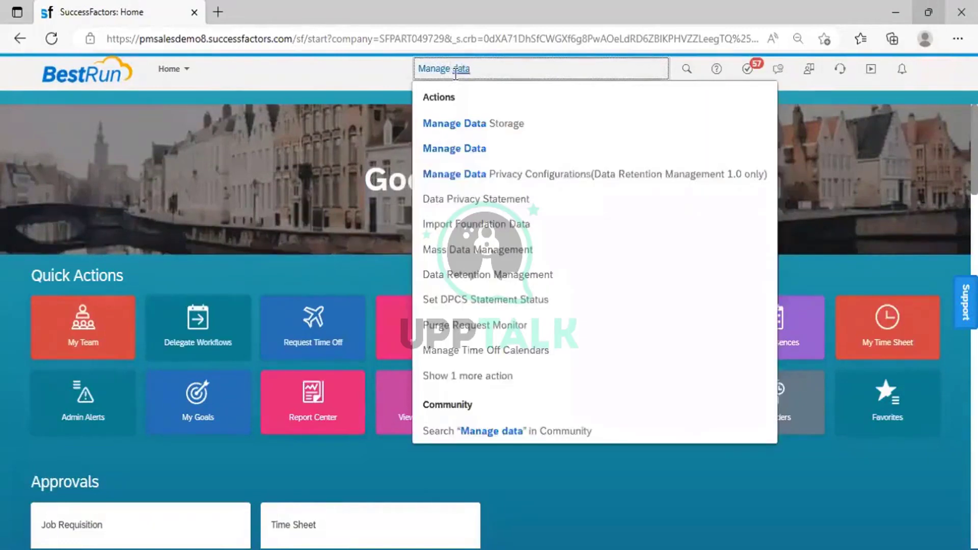
Replace the search term with "Manage org job" to find the organization and job structures action, and clear the search.
triple_click(455, 73)
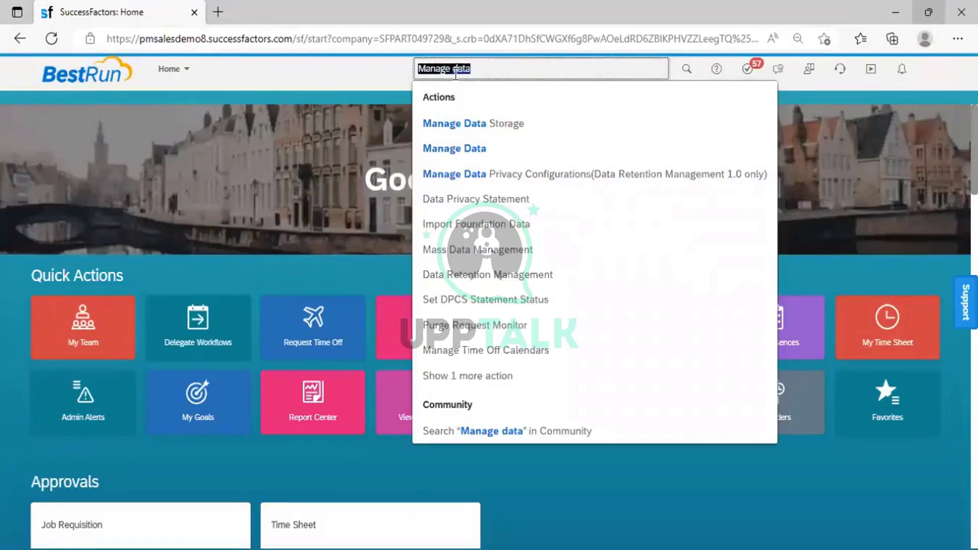
text(Manage da)
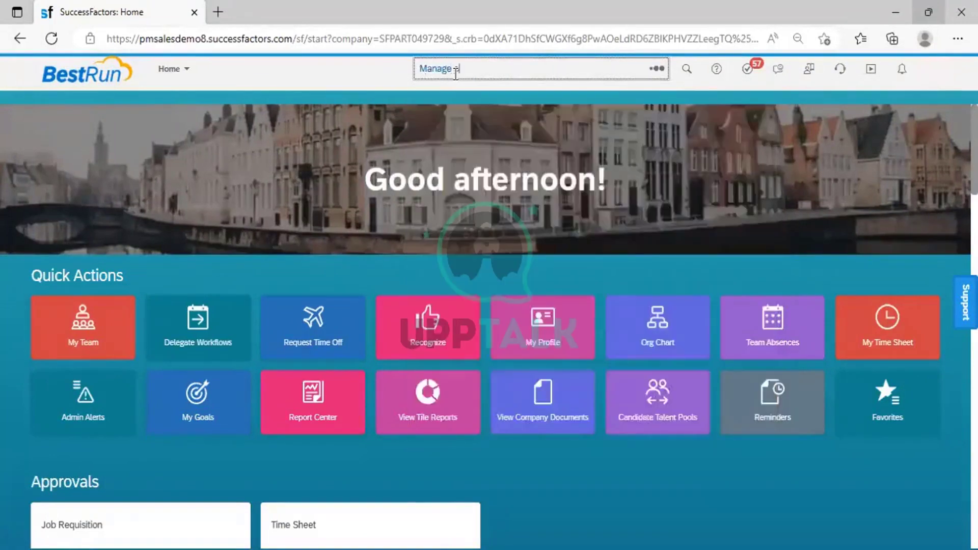
text(g job)
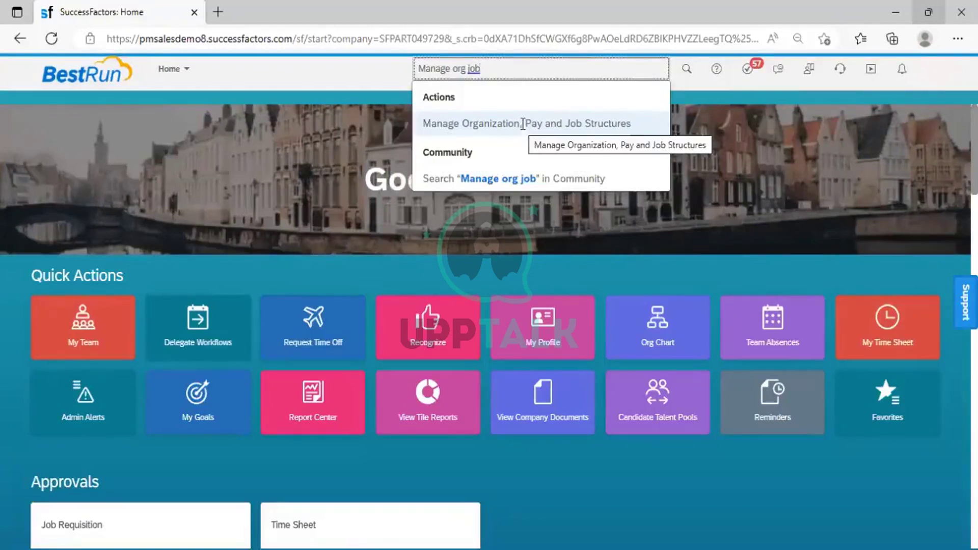
key(BackSpace)
key(BackSpace)
key(BackSpace)
key(BackSpace)
key(BackSpace)
key(BackSpace)
key(BackSpace)
key(BackSpace)
key(BackSpace)
key(BackSpace)
key(BackSpace)
key(BackSpace)
key(BackSpace)
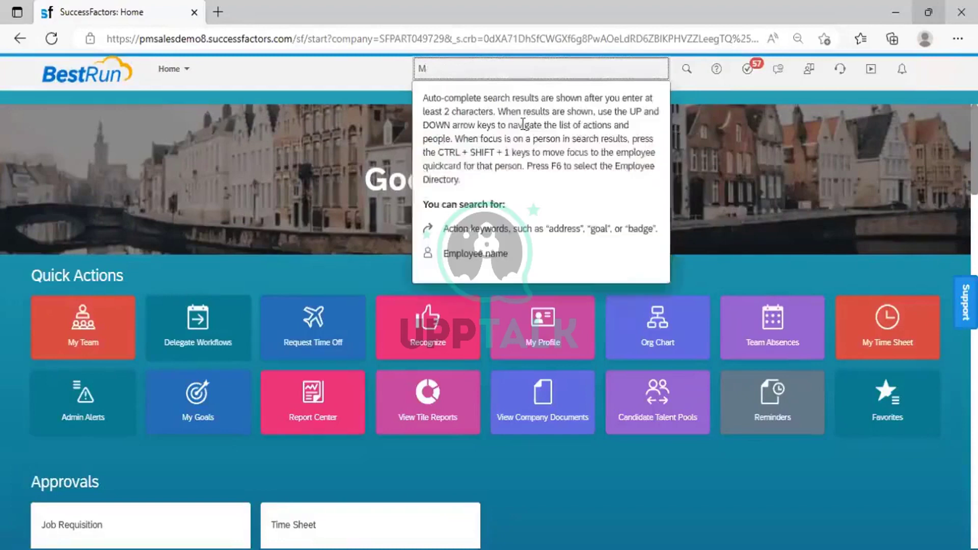
key(BackSpace)
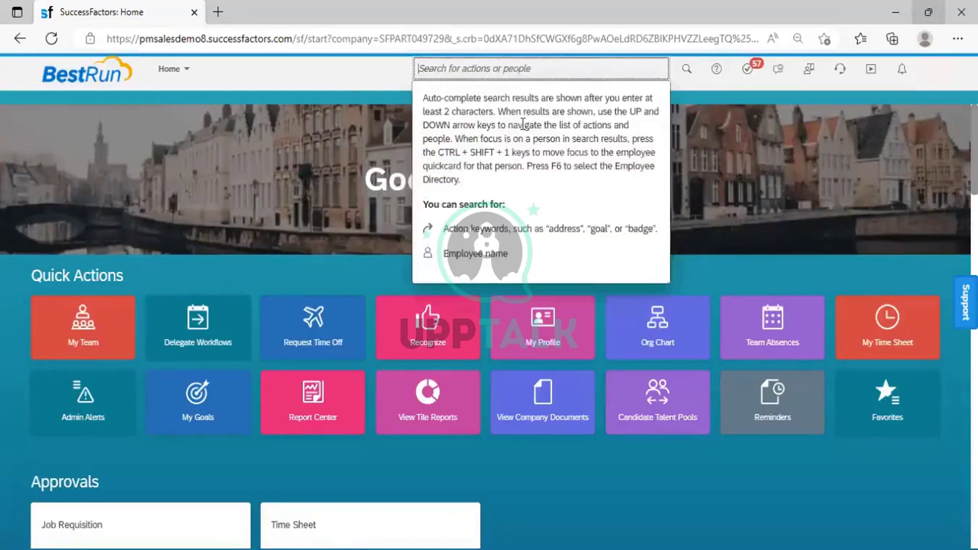
click(336, 74)
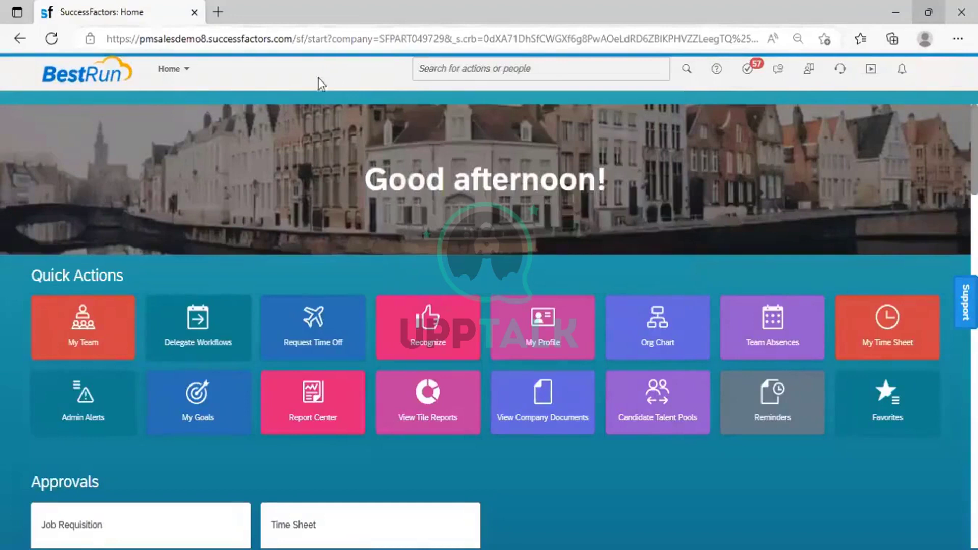
Open the Admin Center from the home page's module navigation.
click(186, 80)
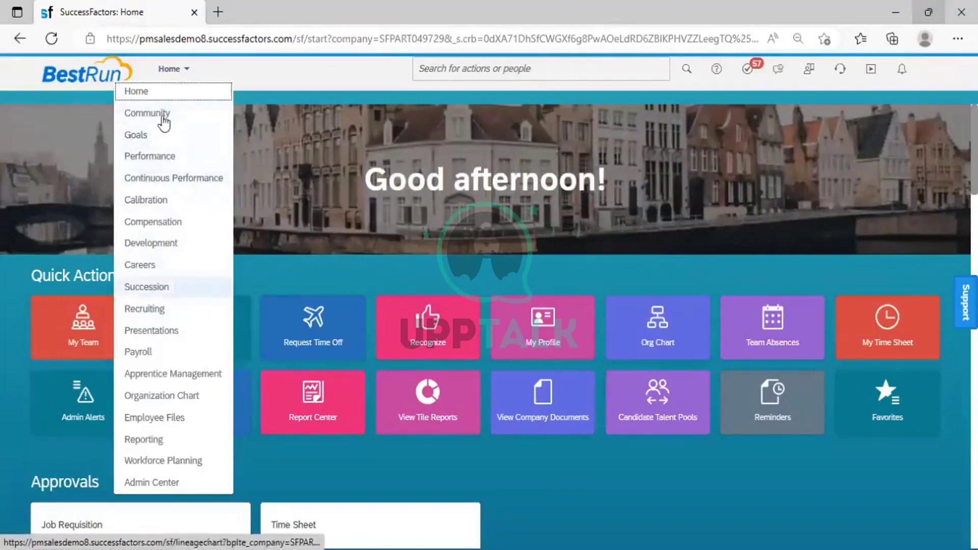
click(172, 276)
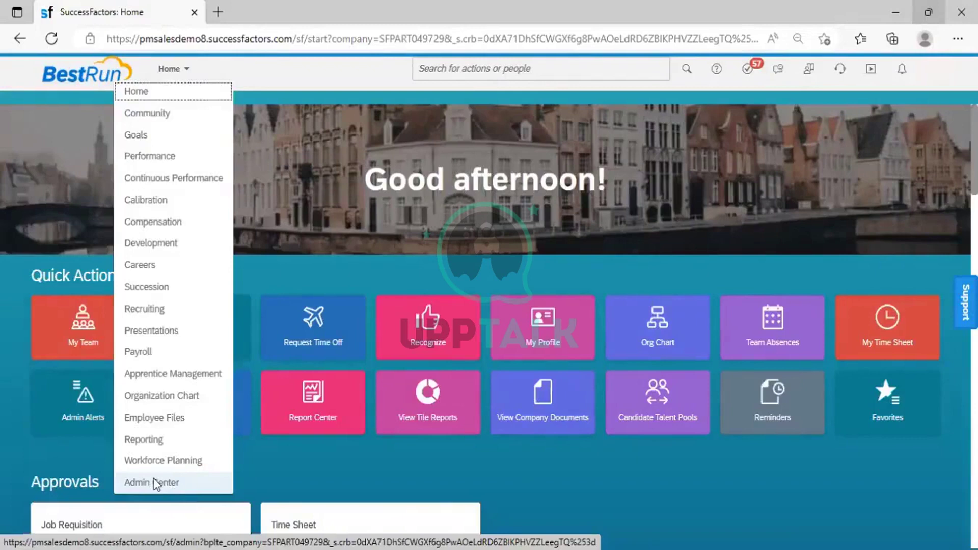
click(155, 483)
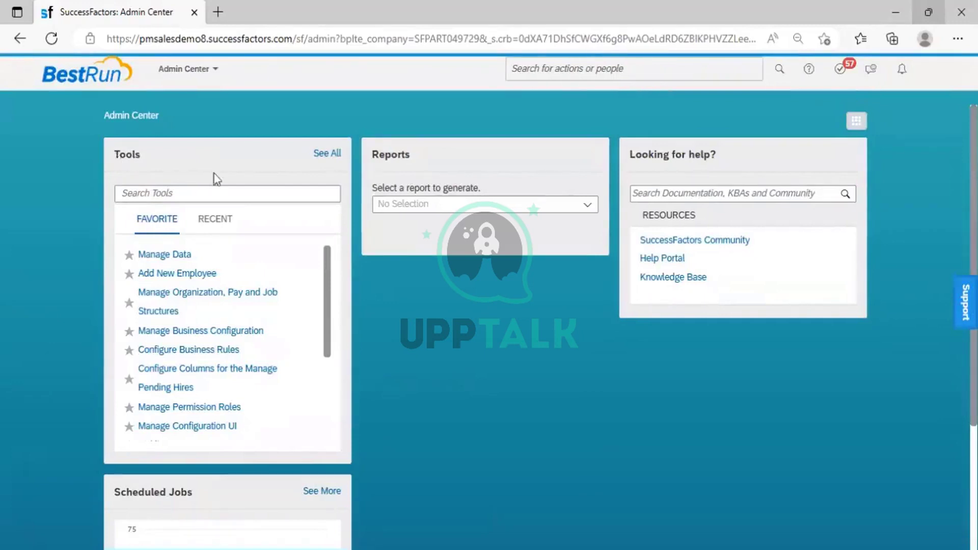
Show all admin tools and collapse the categories from 360 Reviews through Development.
click(329, 154)
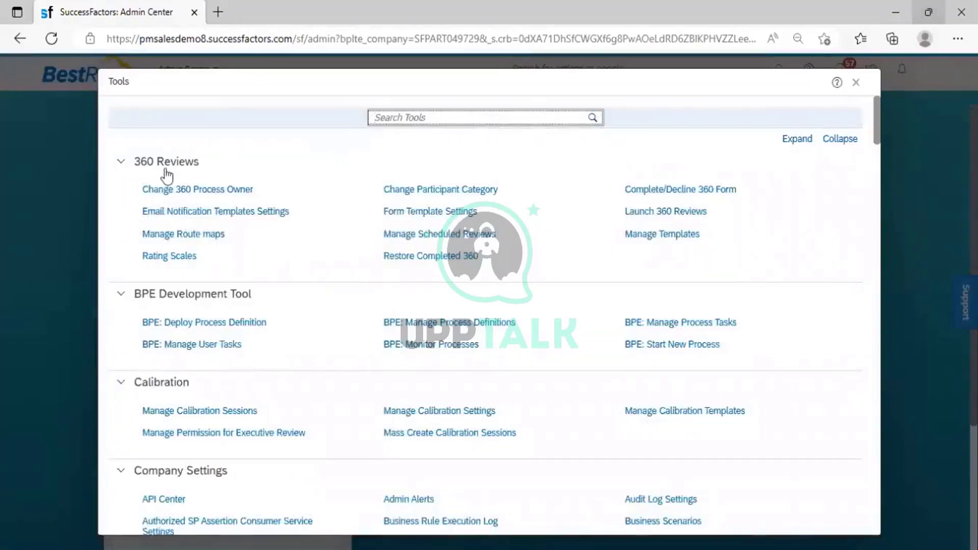
click(117, 166)
click(119, 190)
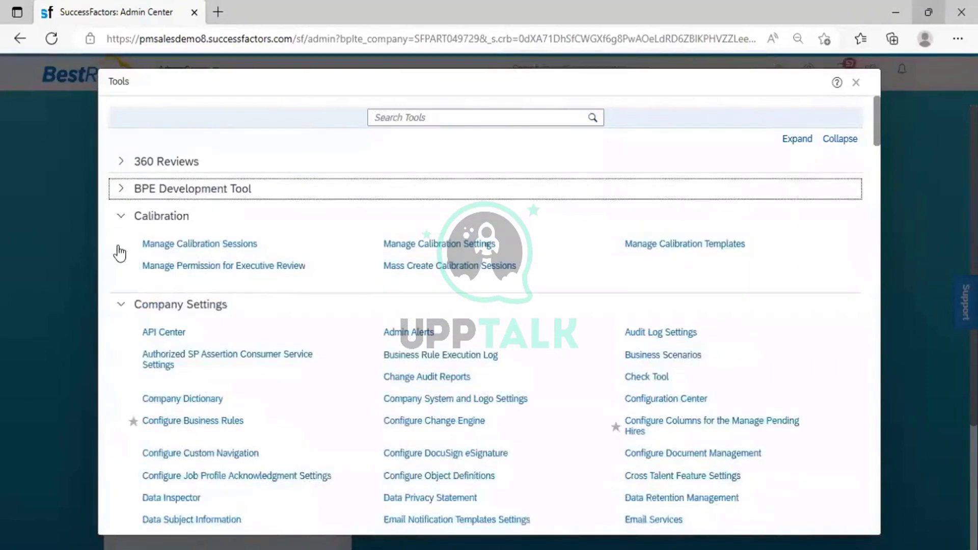
click(120, 217)
click(121, 245)
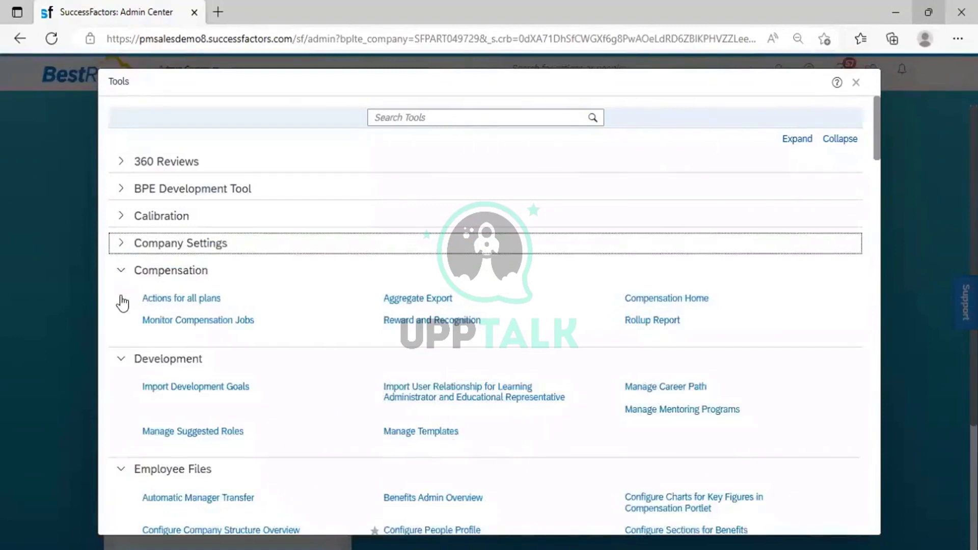
click(121, 271)
click(121, 298)
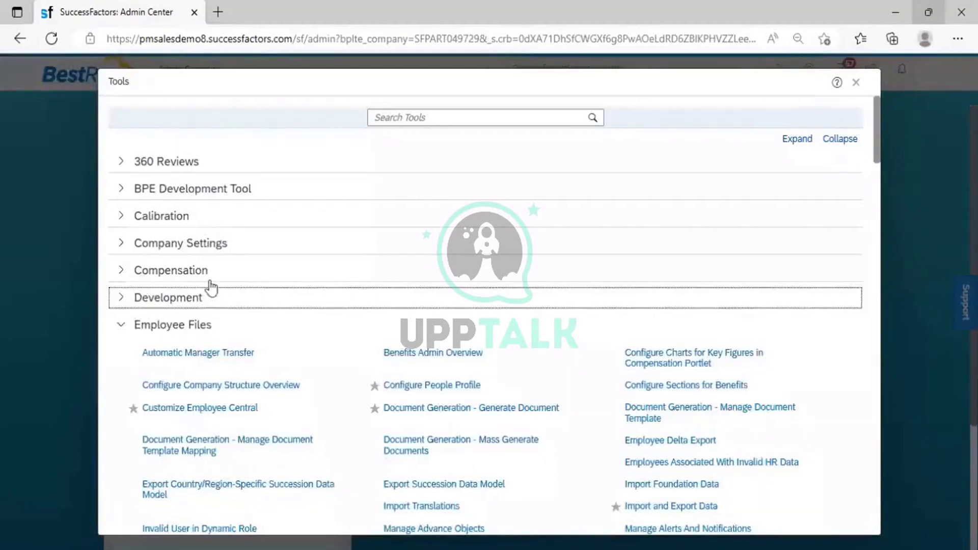
Expand Company Settings to view its tools, and collapse both it and the Employee Files category.
click(163, 244)
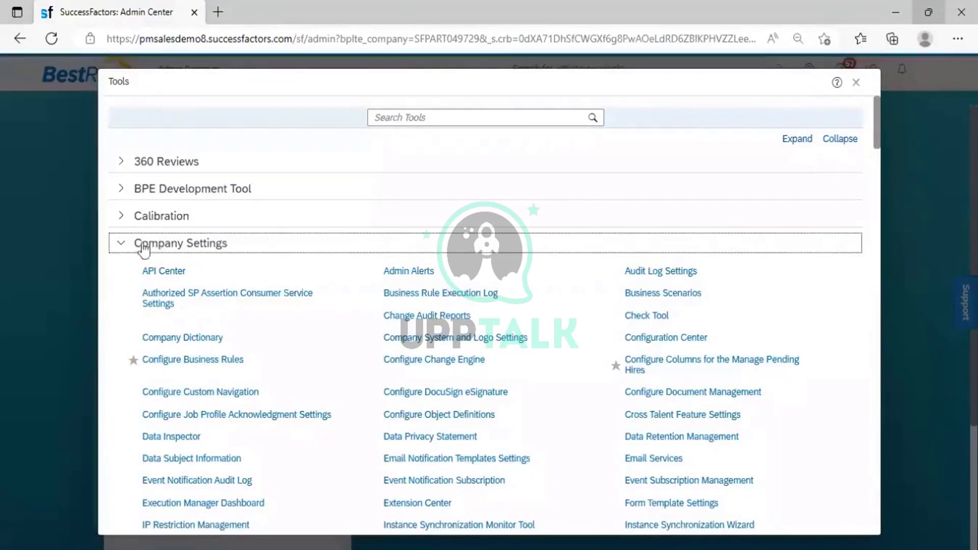
click(119, 249)
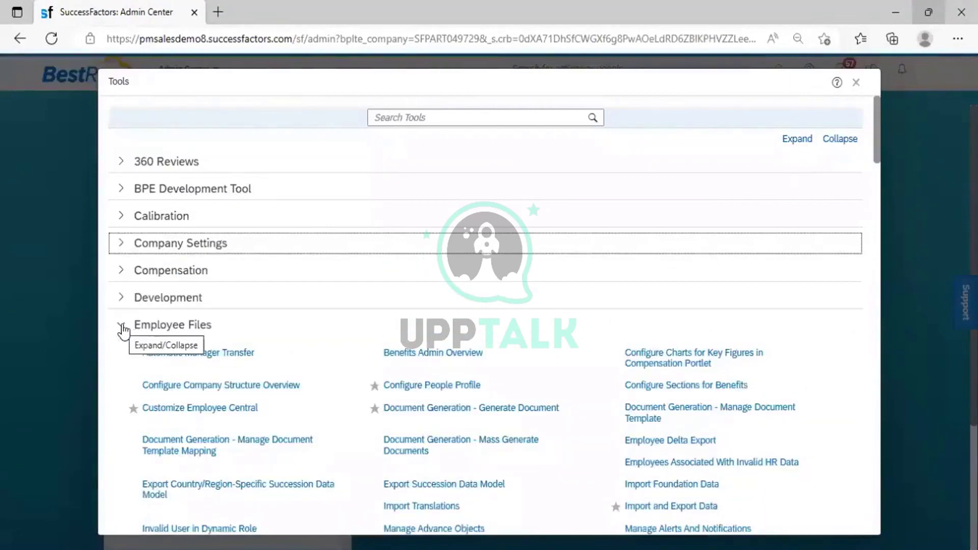
click(121, 326)
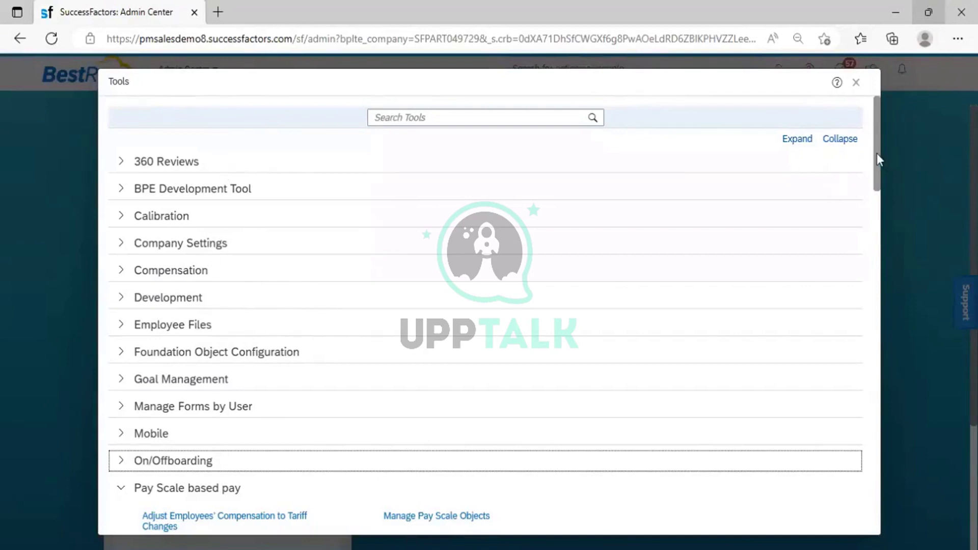
Examine the remaining tool categories, from Pay Scale based pay and Payroll through Recruiting to Reporting and Analytics.
scroll(880, 171, down, 2)
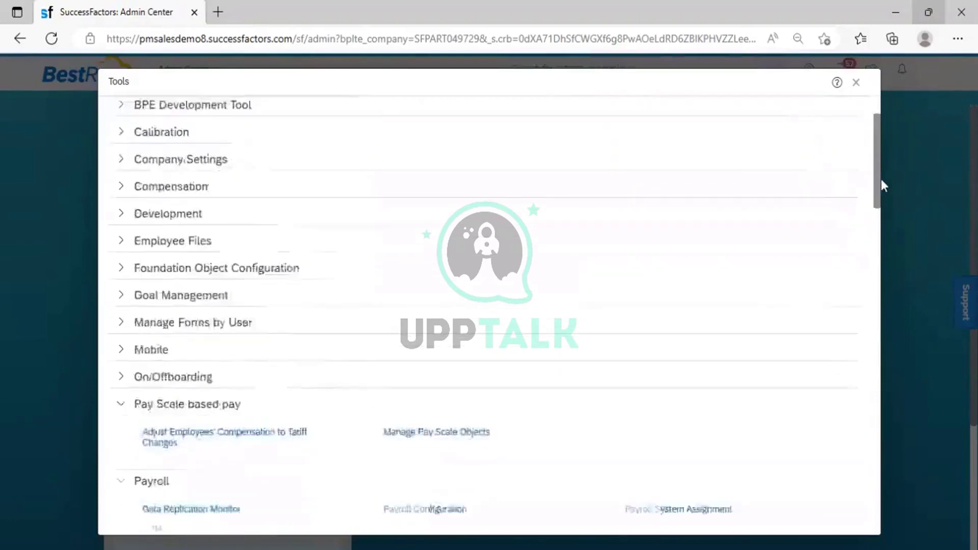
scroll(886, 219, down, 6)
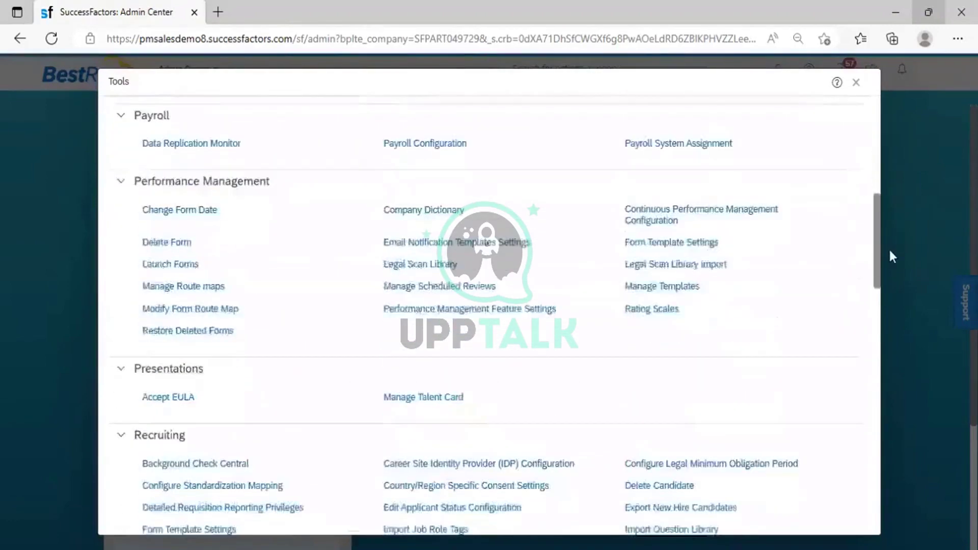
scroll(894, 301, down, 4)
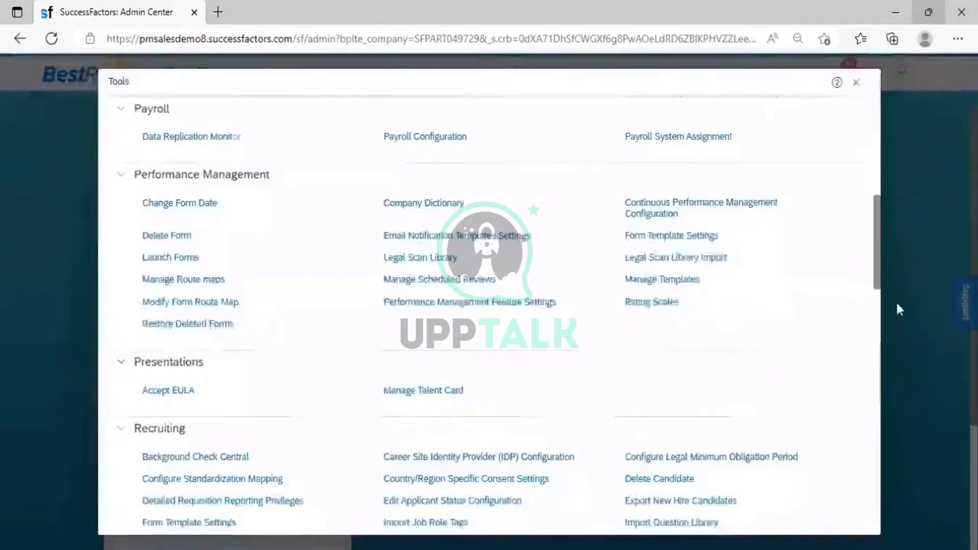
scroll(905, 364, down, 5)
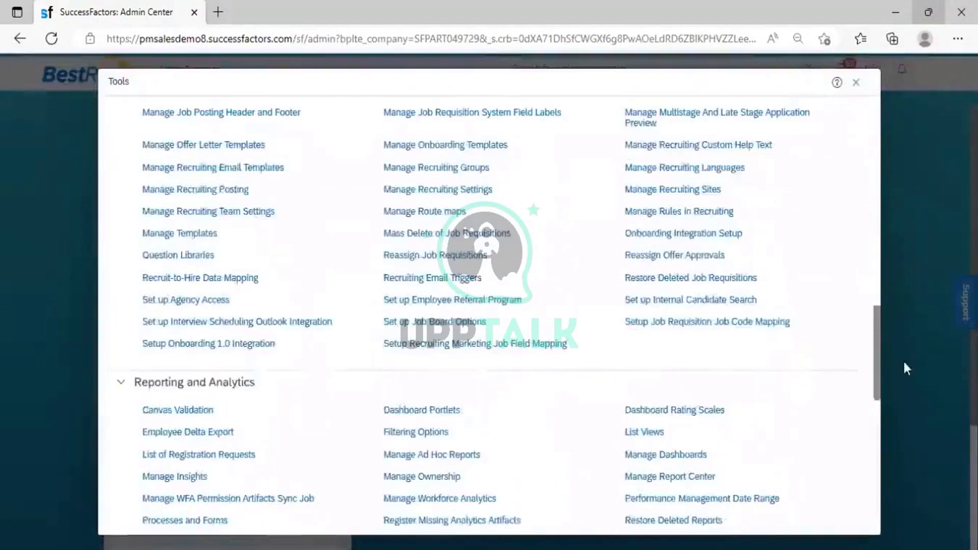
scroll(891, 286, up, 4)
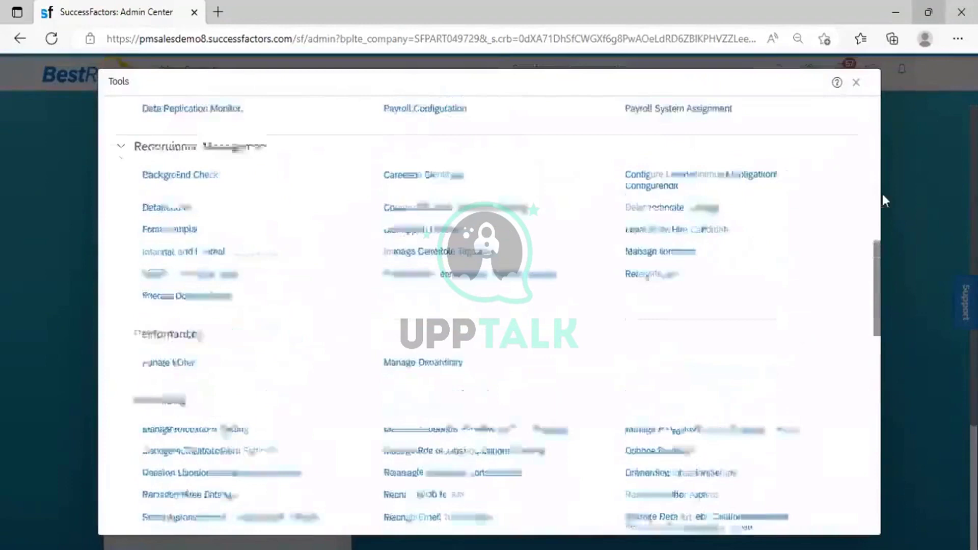
scroll(877, 145, up, 9)
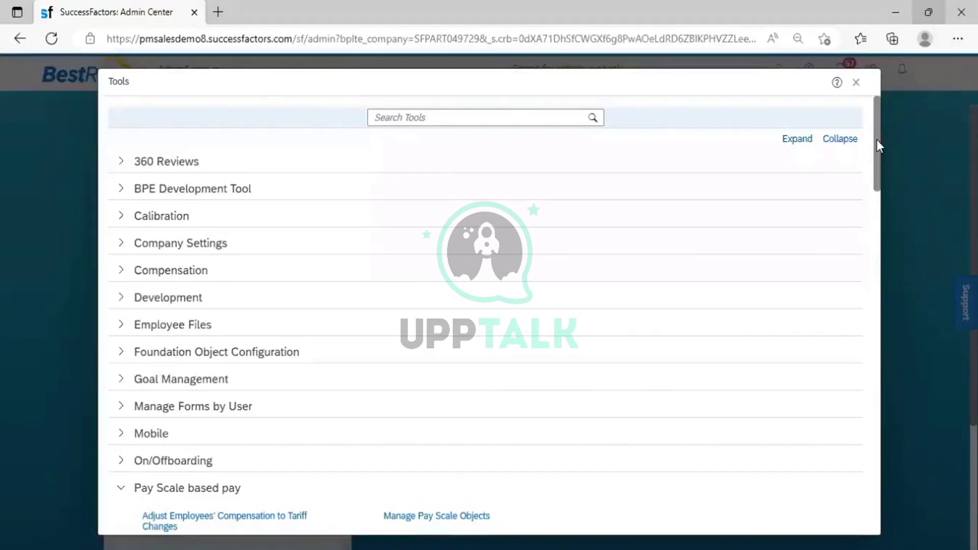
Close the full tools list and return to the home page.
key(Escape)
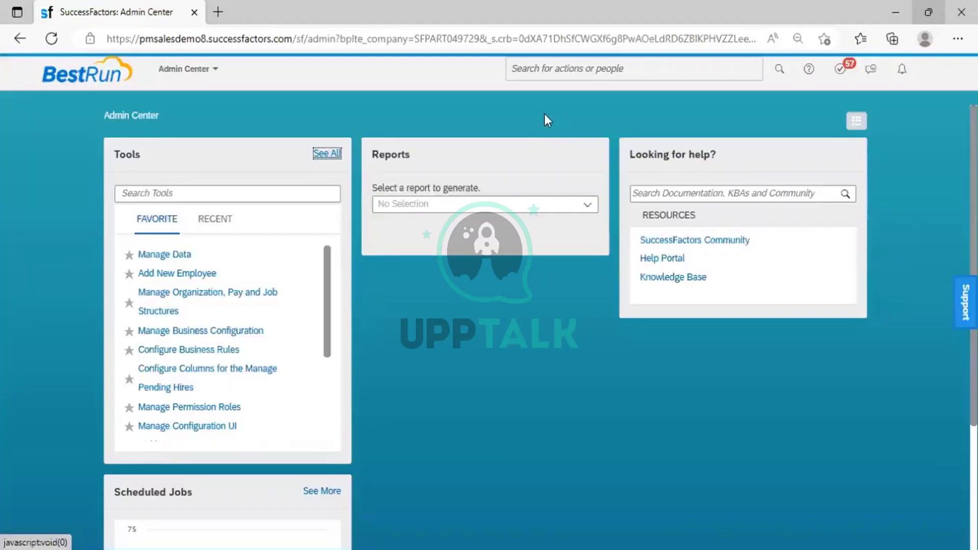
click(74, 87)
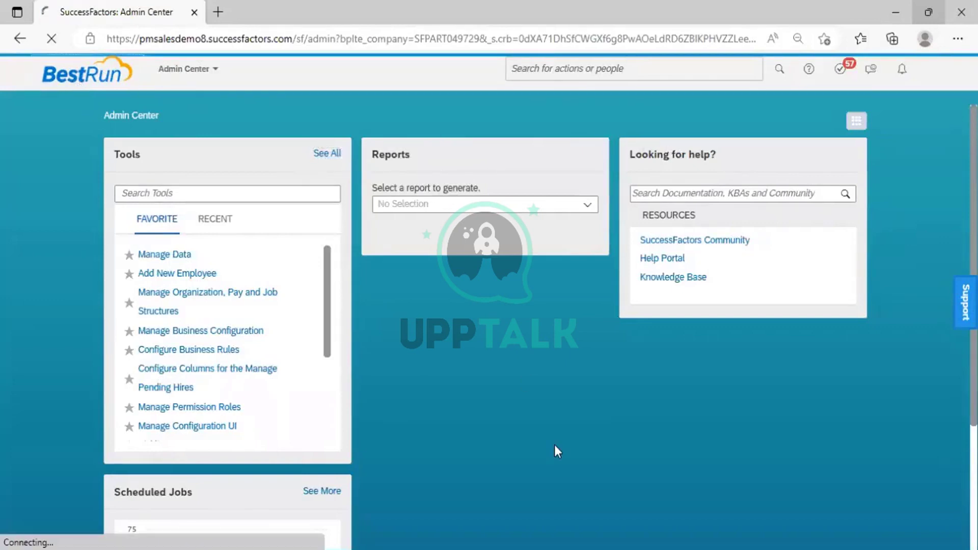